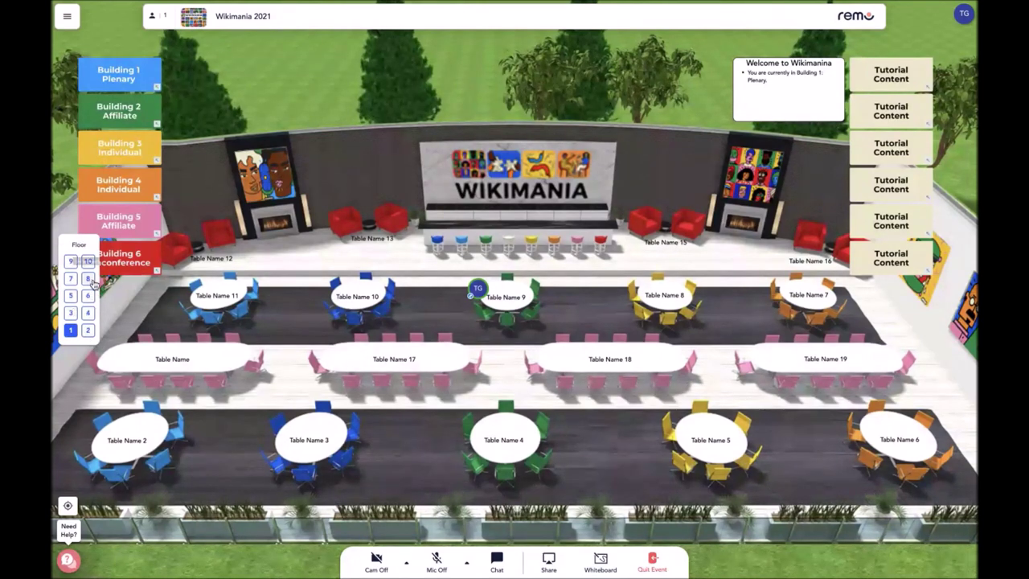
Take the elevator to Floor 2 of the Building 1 Plenary and confirm the move.
click(90, 333)
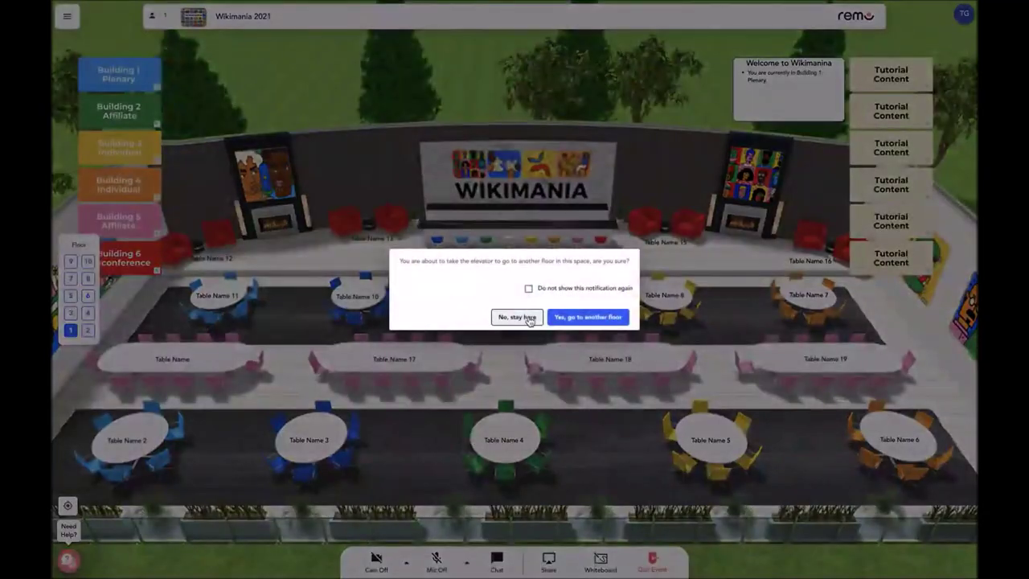
click(500, 317)
click(88, 335)
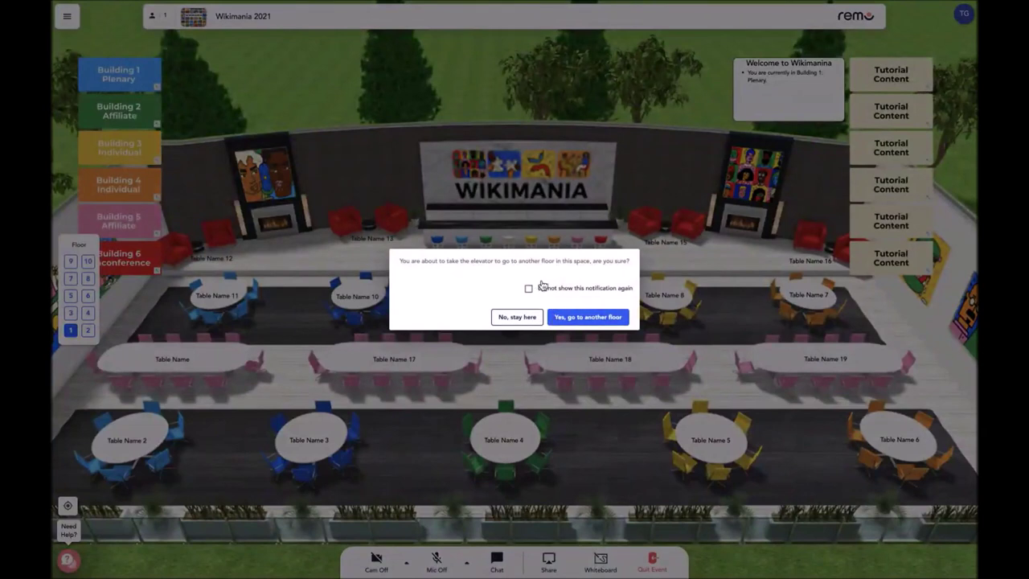
click(591, 317)
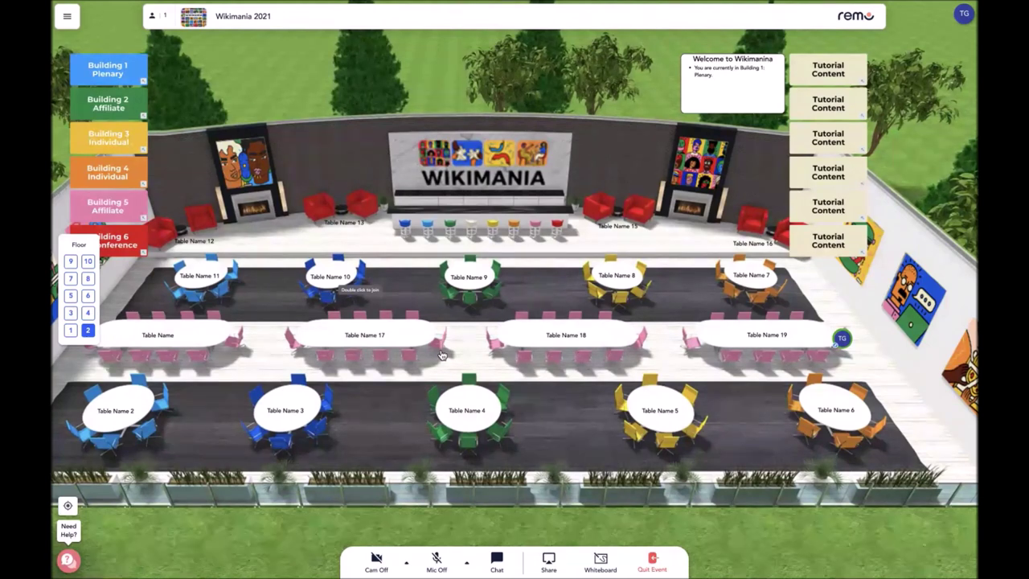
Hop between Tables 11, 10 and 9, locate yourself with Where am I, then sit at Table Name 10.
double_click(209, 285)
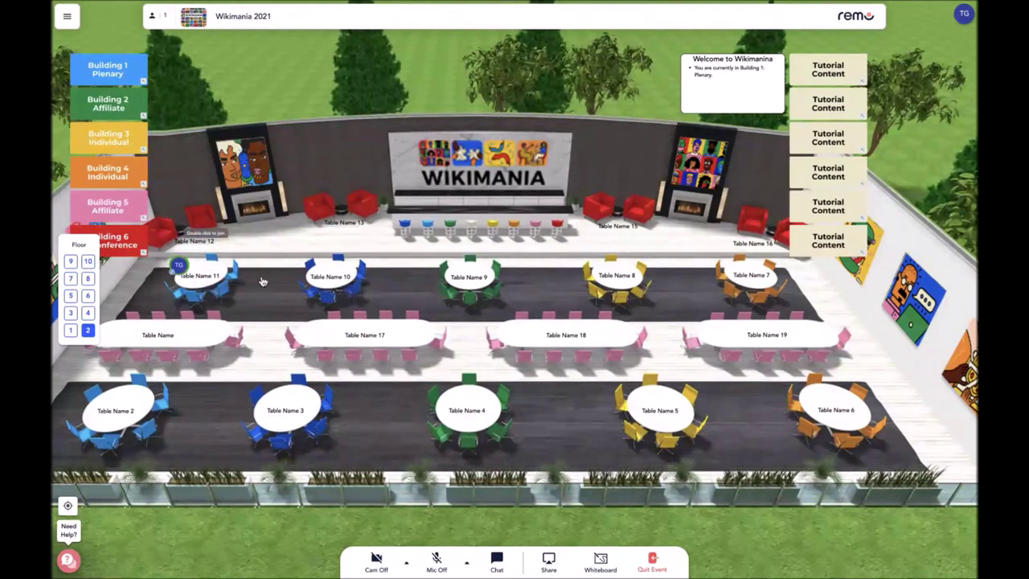
double_click(307, 293)
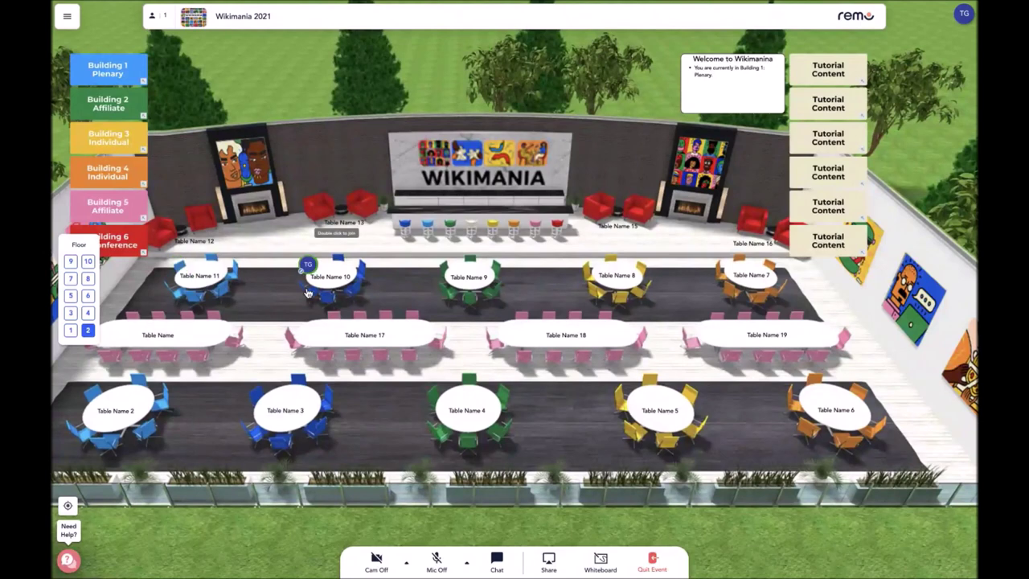
double_click(440, 268)
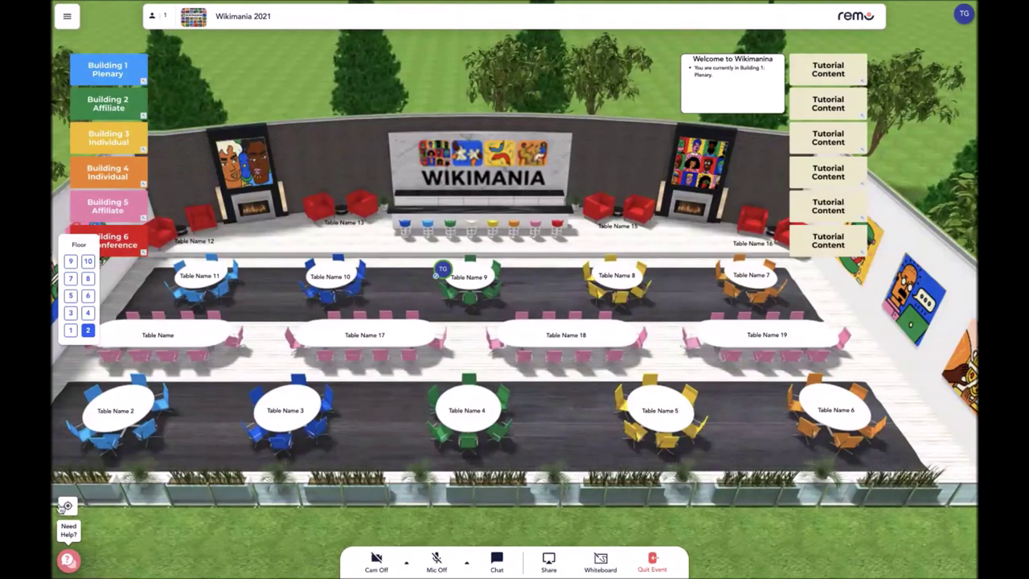
mouse_move(68, 507)
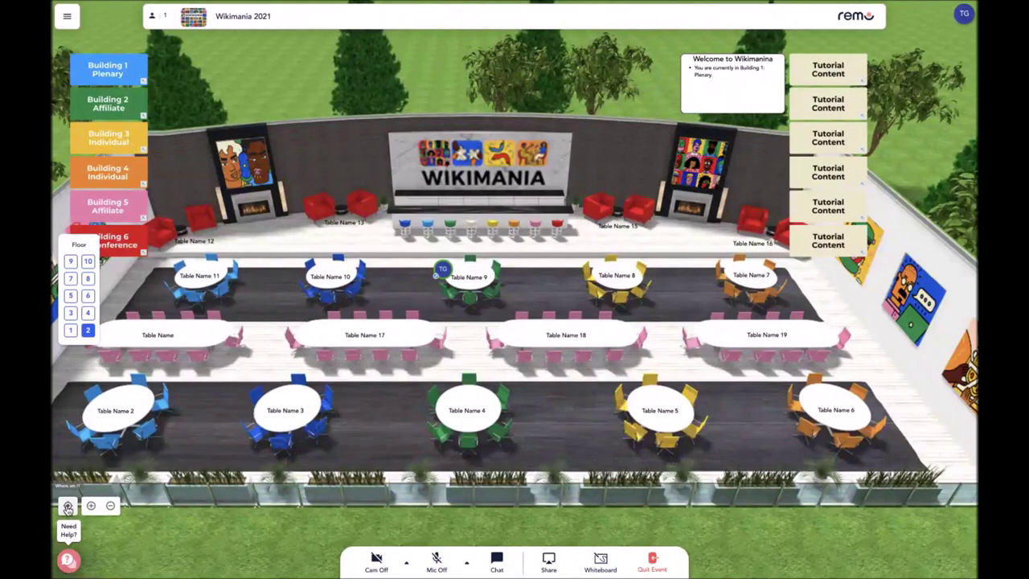
click(68, 507)
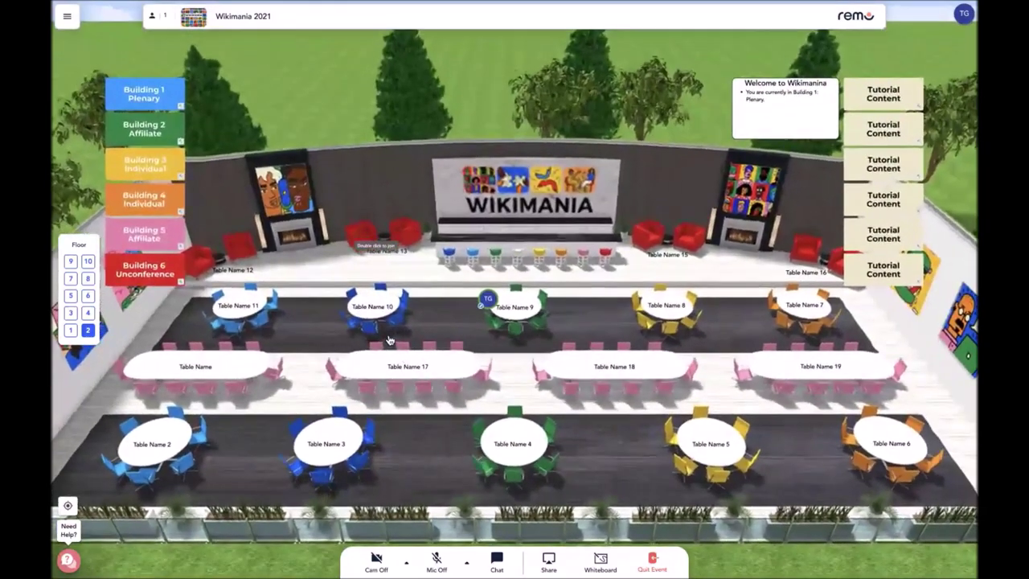
double_click(386, 327)
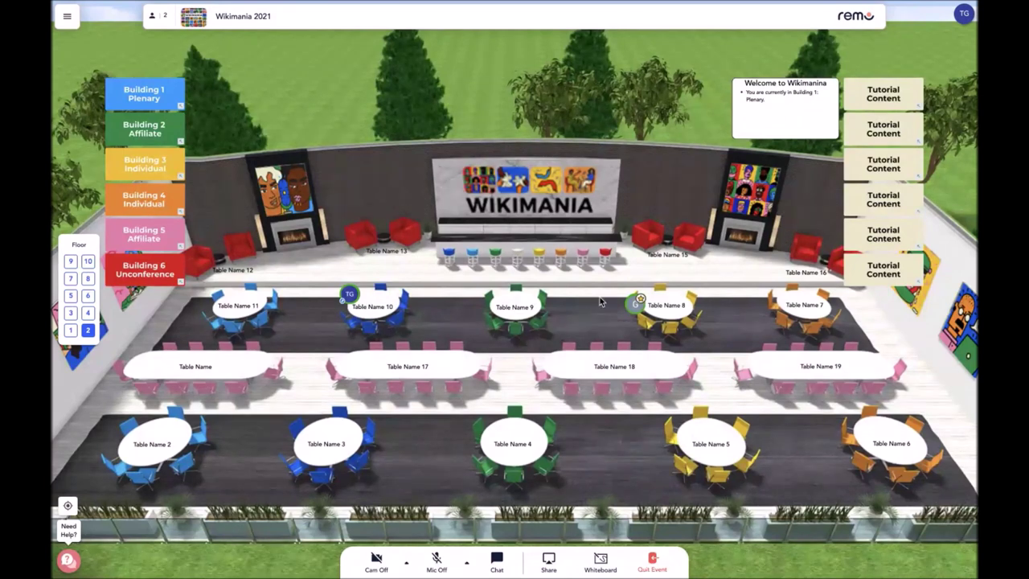
Request Get Tech Support from the helper's avatar, then pan the floor 2 view.
click(633, 305)
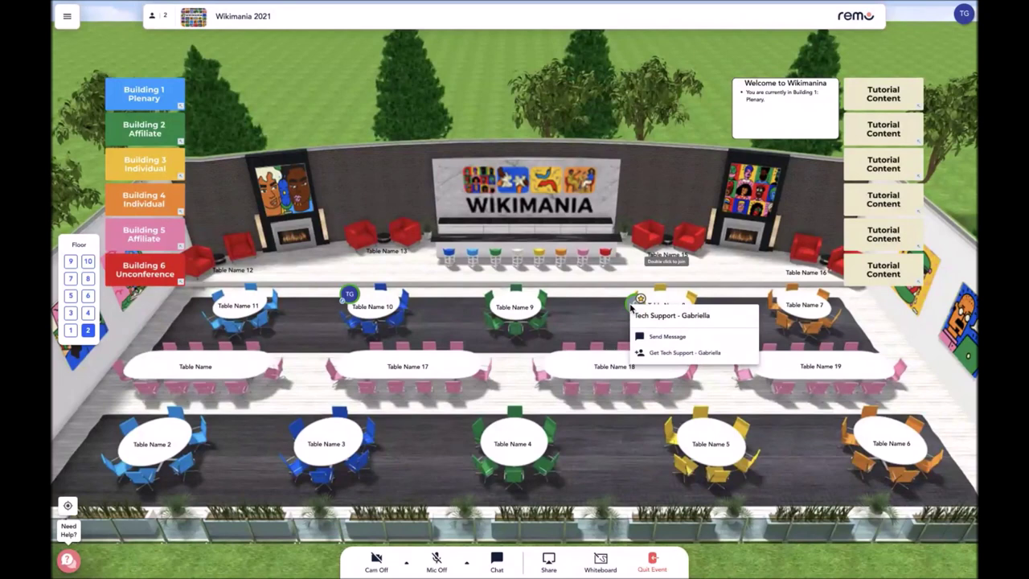
click(677, 352)
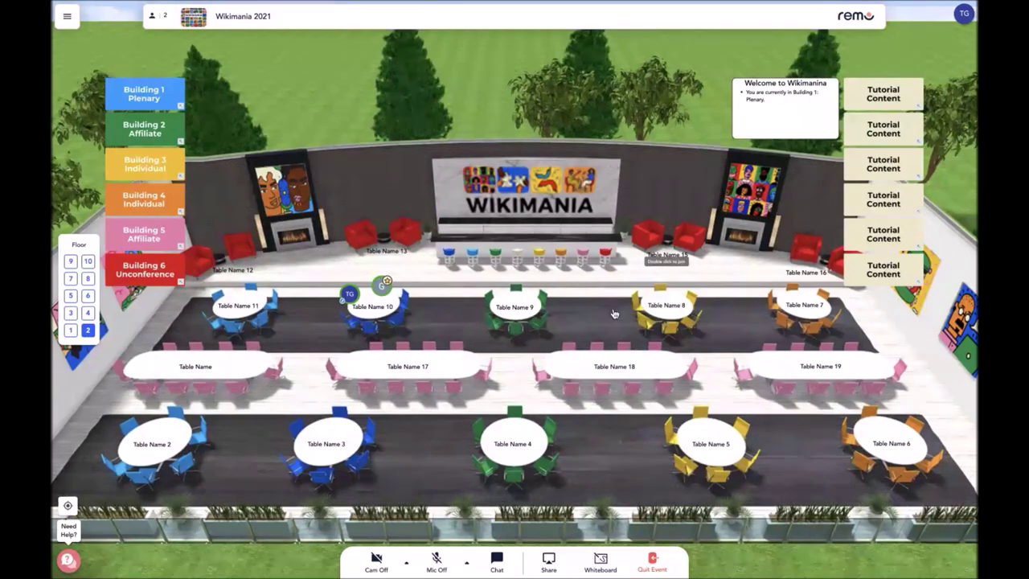
drag(452, 326, 482, 304)
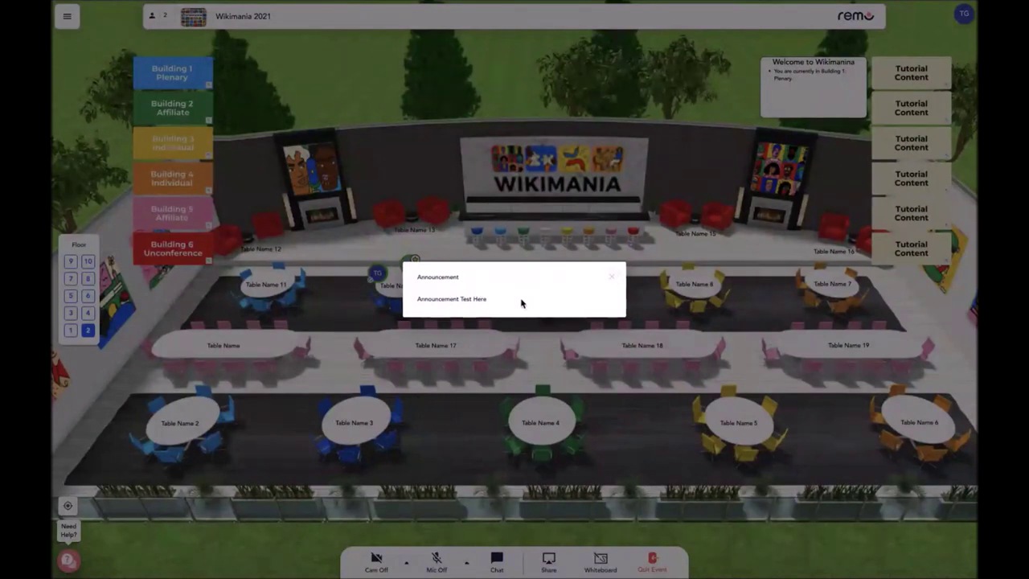
Close the 'Announcement Test Here' modal and switch the webcam on.
click(613, 279)
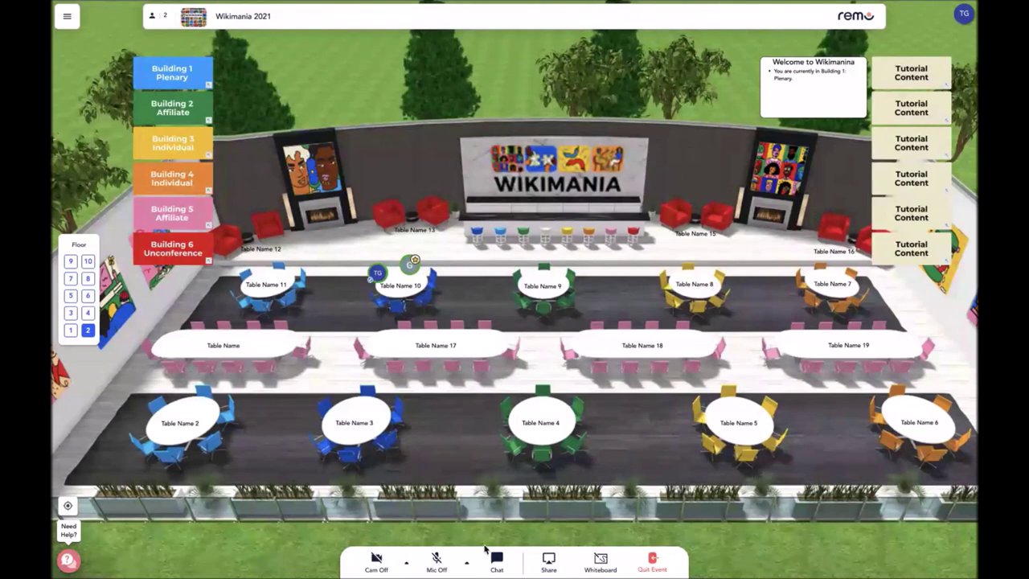
click(378, 559)
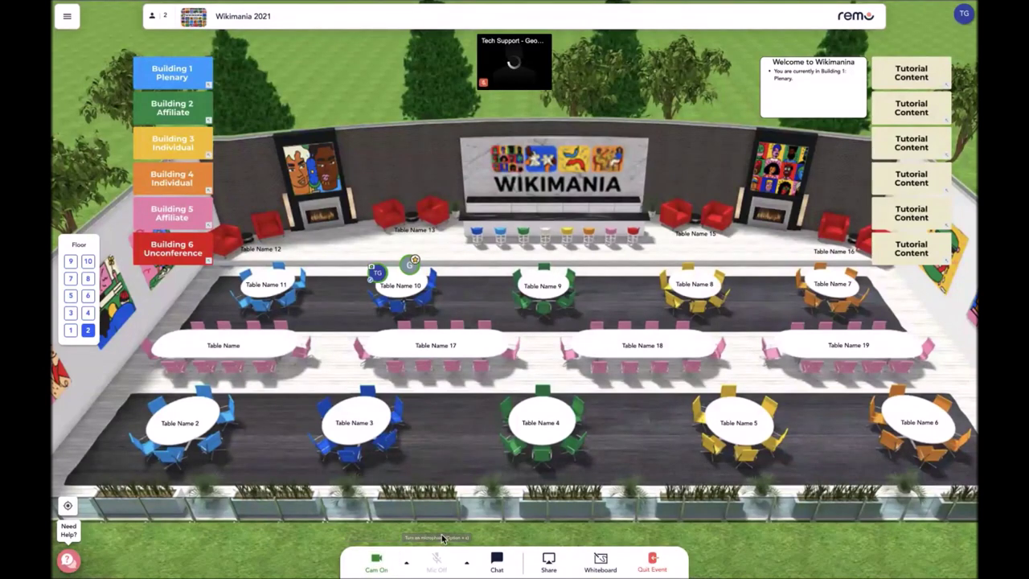
Toggle the microphone on and off, then turn the webcam off and back on.
click(463, 560)
click(462, 560)
click(402, 561)
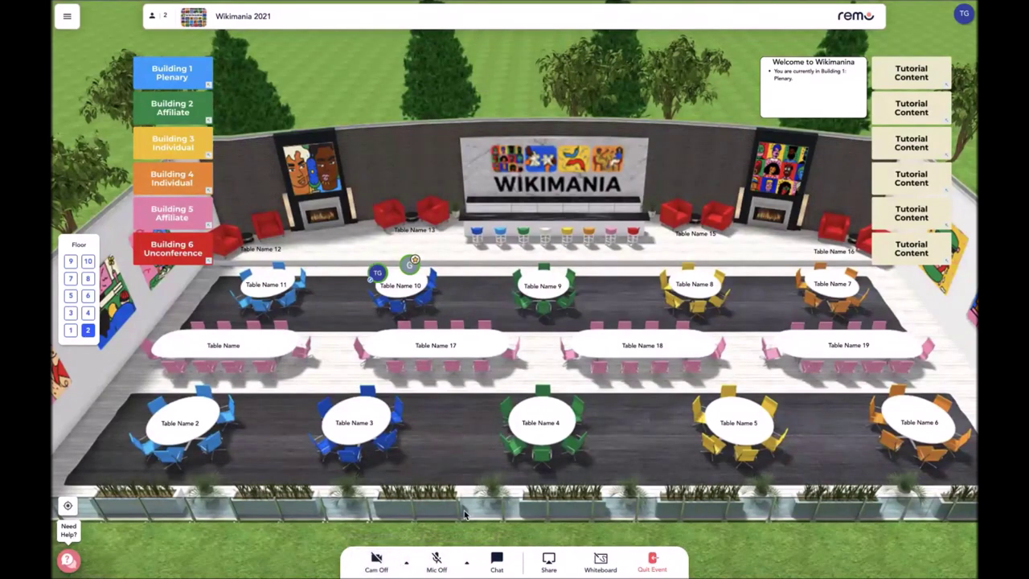
click(372, 560)
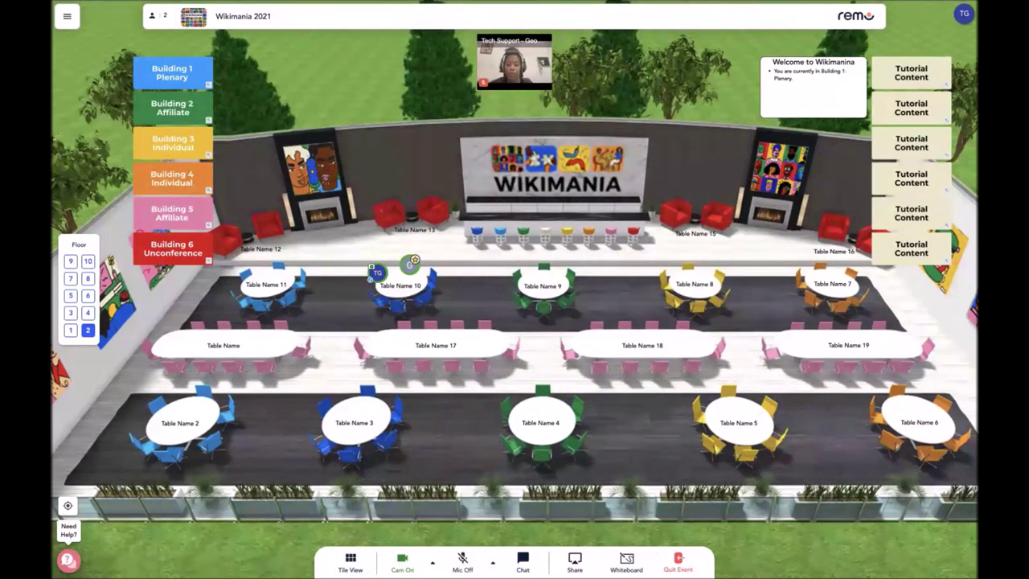
Try Tile View, return to the floor, and enlarge the Tech Support video tile.
click(350, 559)
click(352, 558)
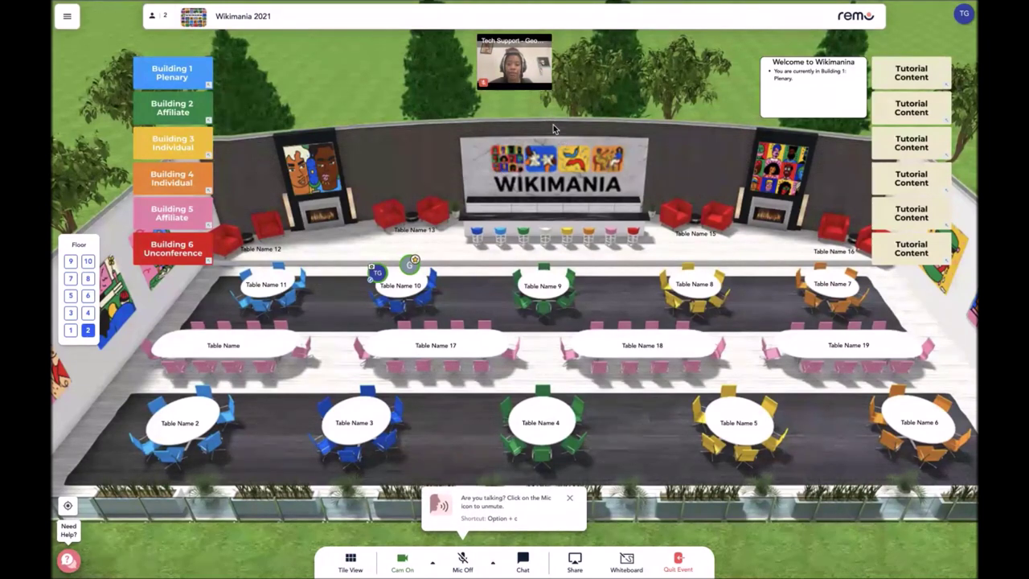
click(518, 57)
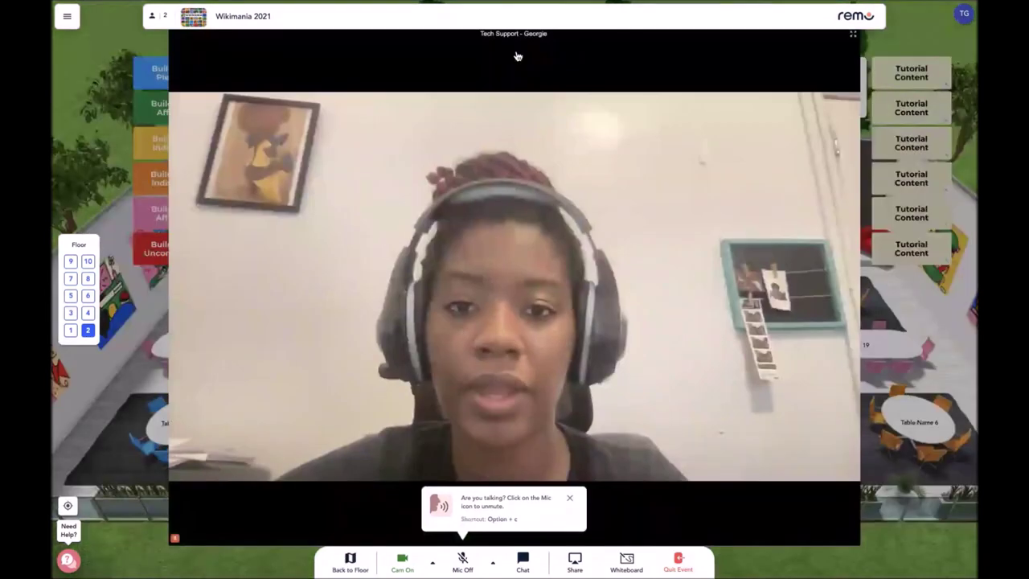
Close the enlarged video with Back to Floor and turn the webcam off.
click(351, 558)
click(402, 559)
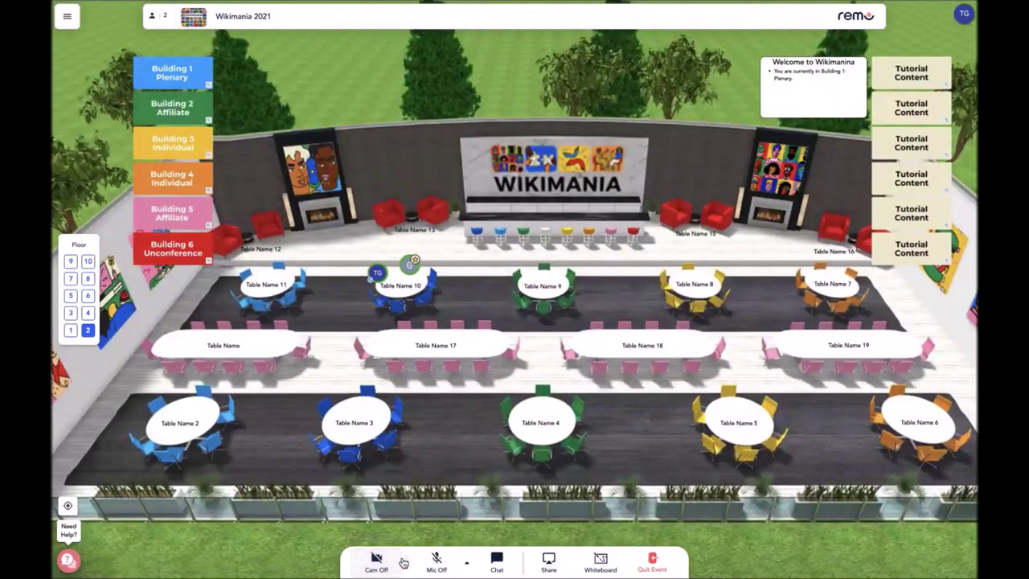
Filter the Messages panel by 'te' in Search by name, clear the search, and close the panel.
click(495, 563)
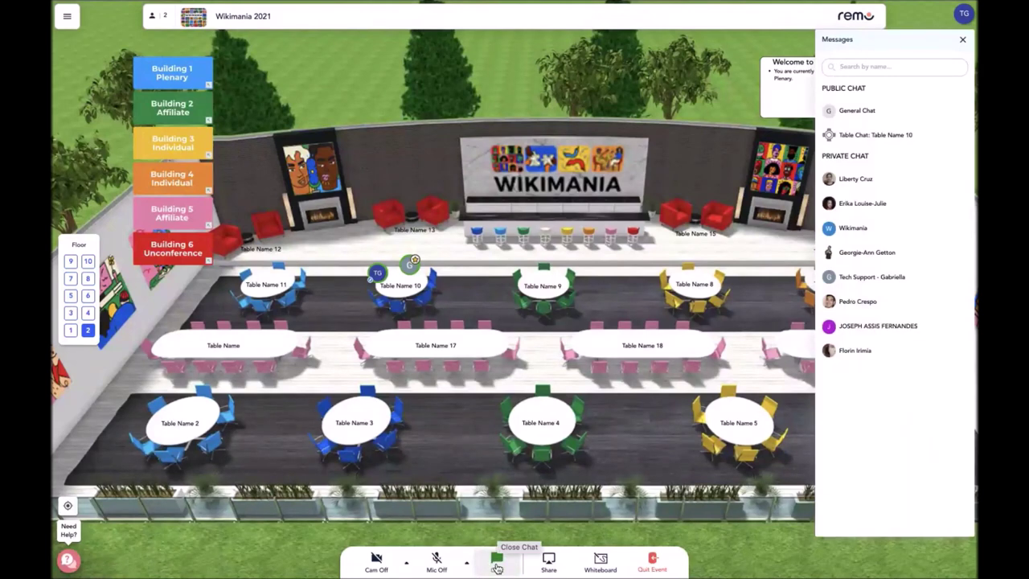
click(892, 61)
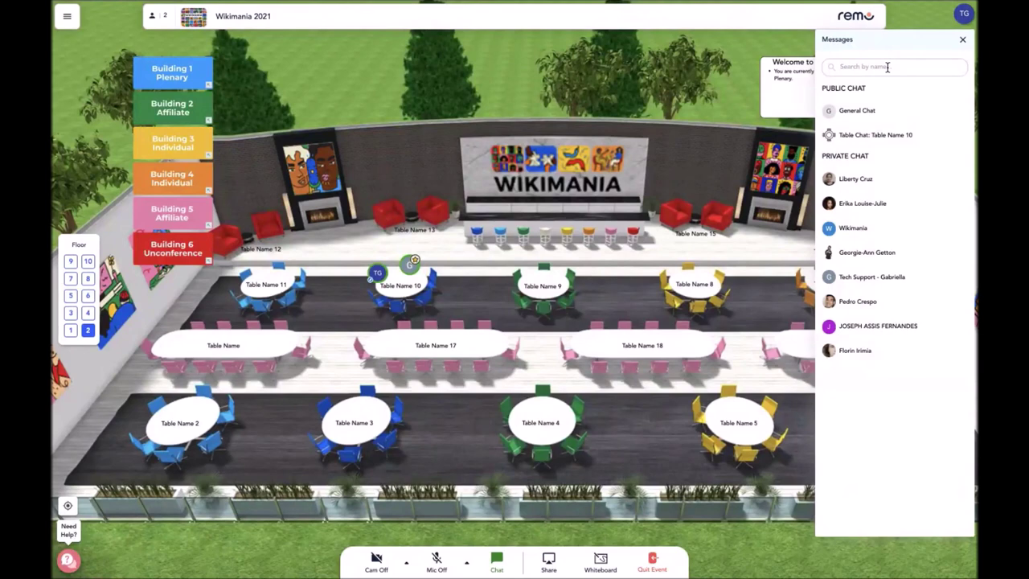
text(tech)
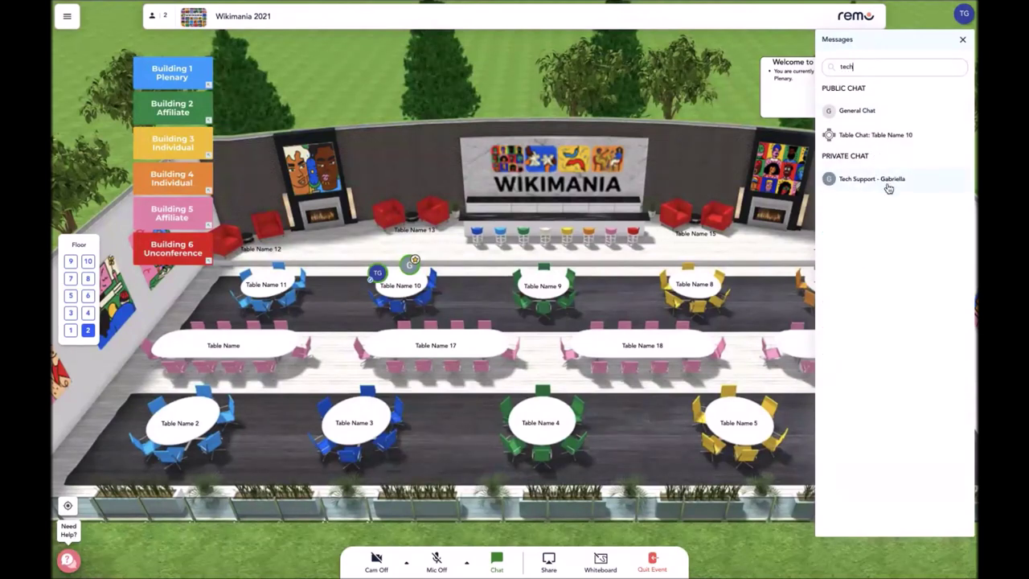
double_click(895, 67)
key(BackSpace)
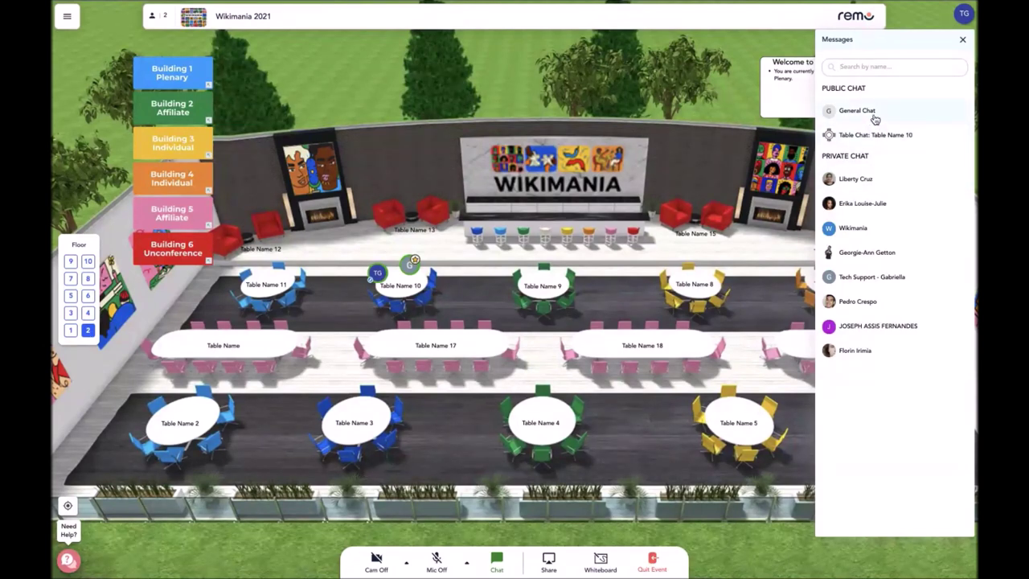
click(497, 563)
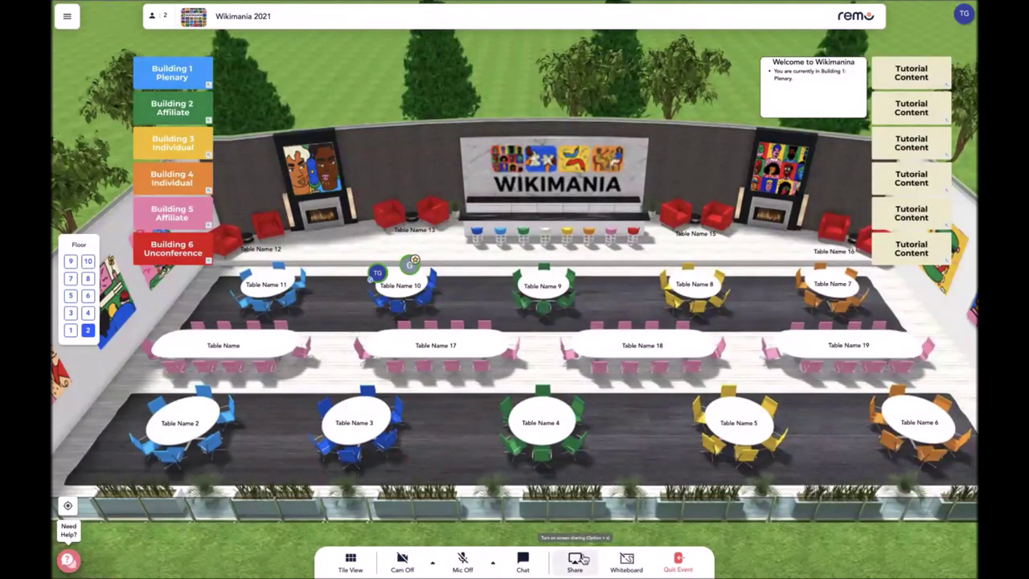
Share the Entire Screen, move the Chrome sharing bar aside, then stop sharing.
click(579, 559)
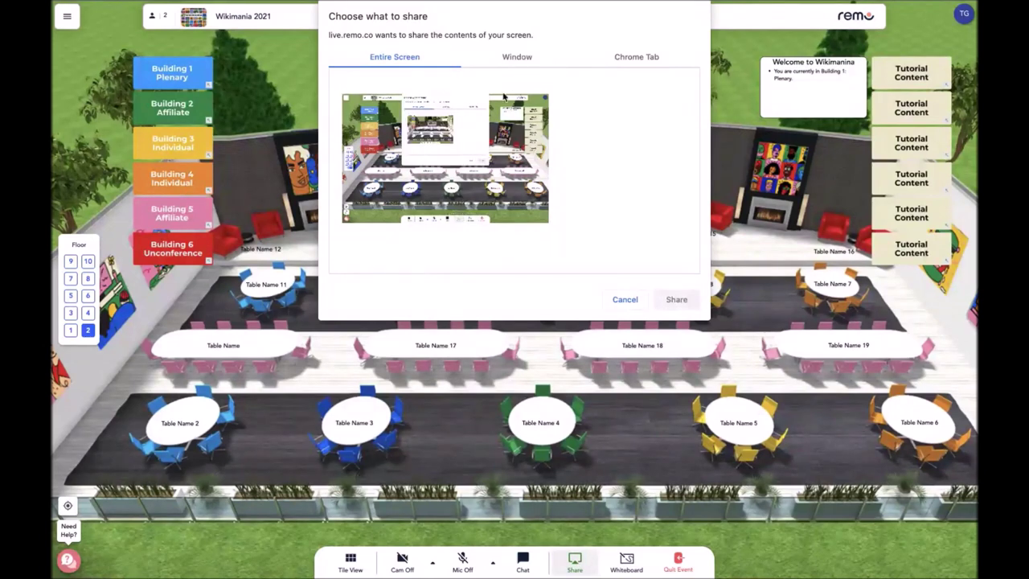
click(529, 167)
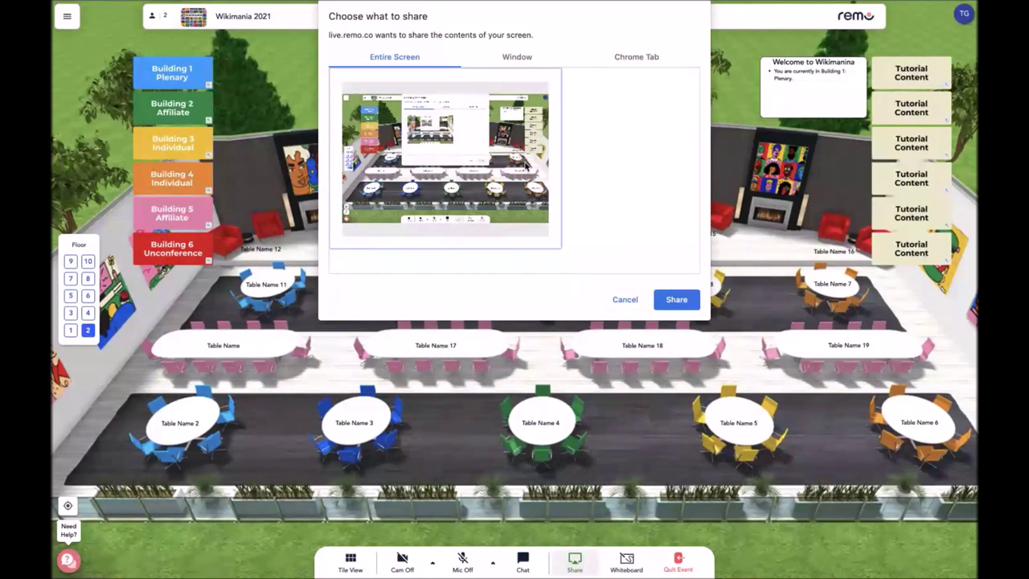
click(684, 303)
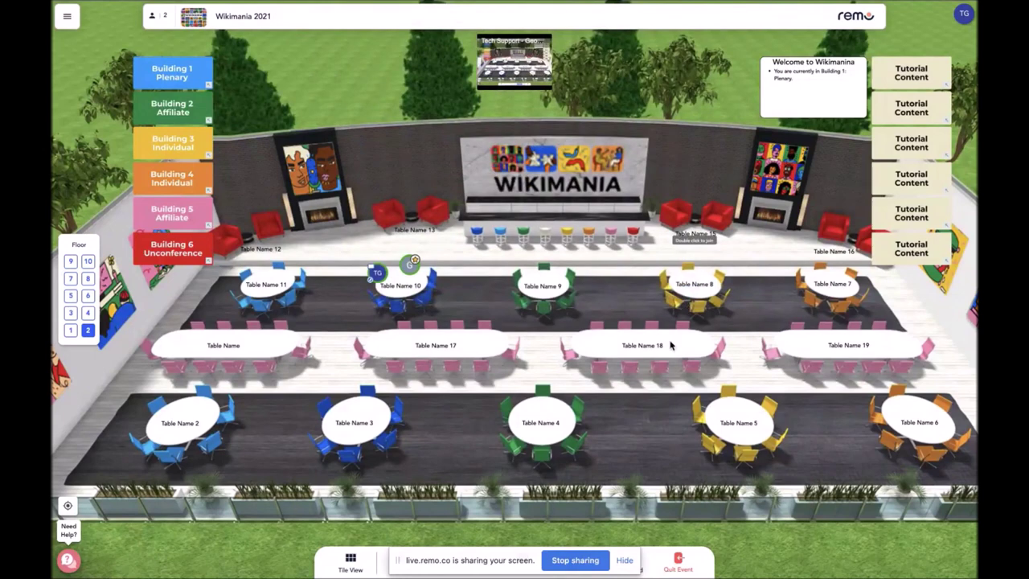
drag(489, 560, 279, 515)
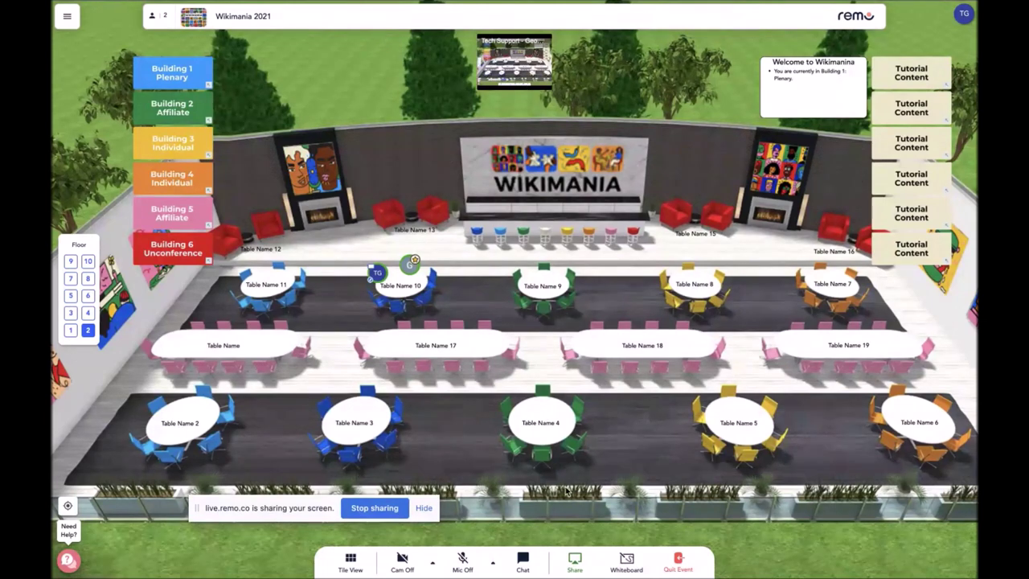
click(374, 509)
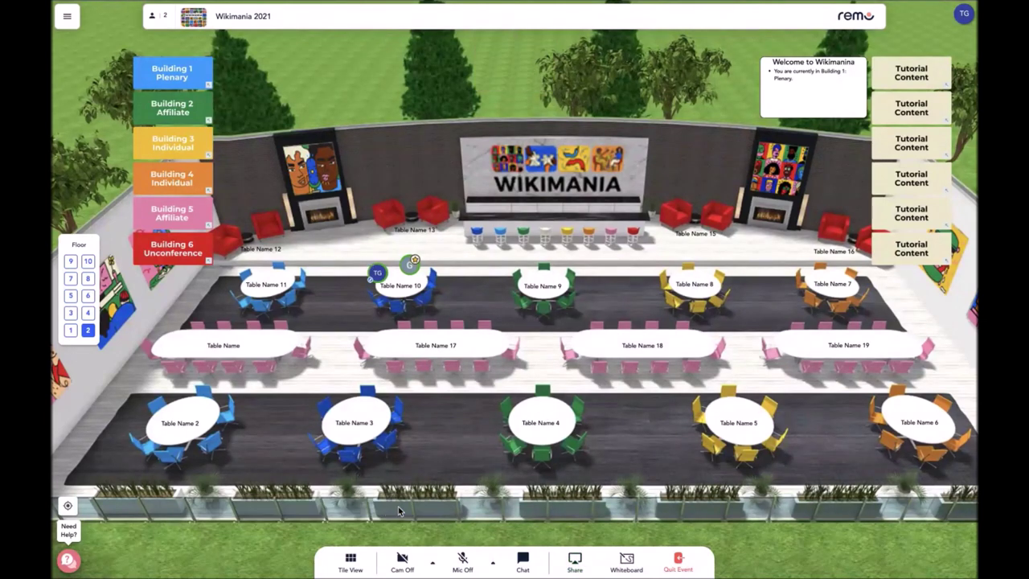
Open the Miro whiteboard, place a sticky note on the board, and delete it.
click(626, 563)
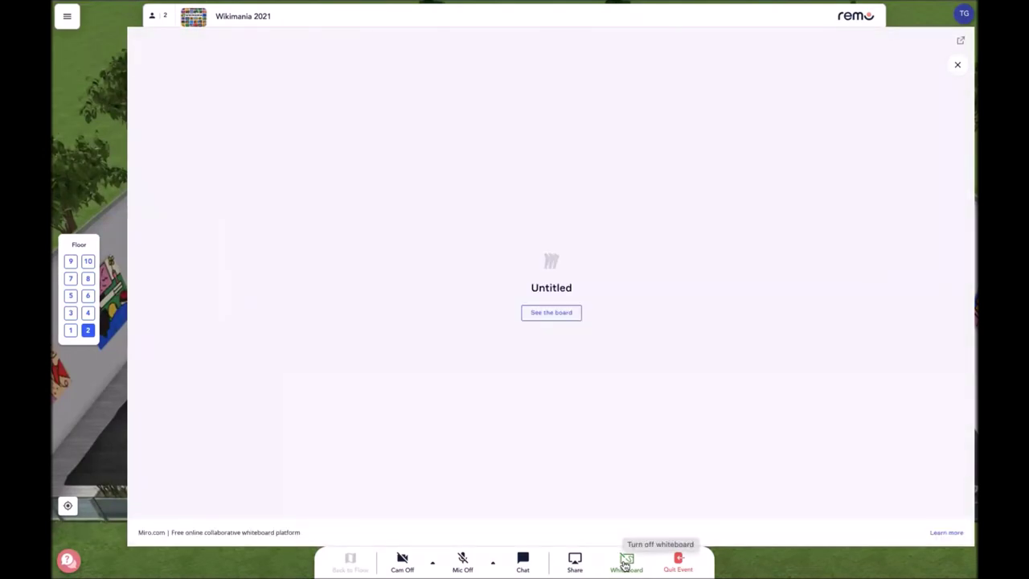
click(561, 321)
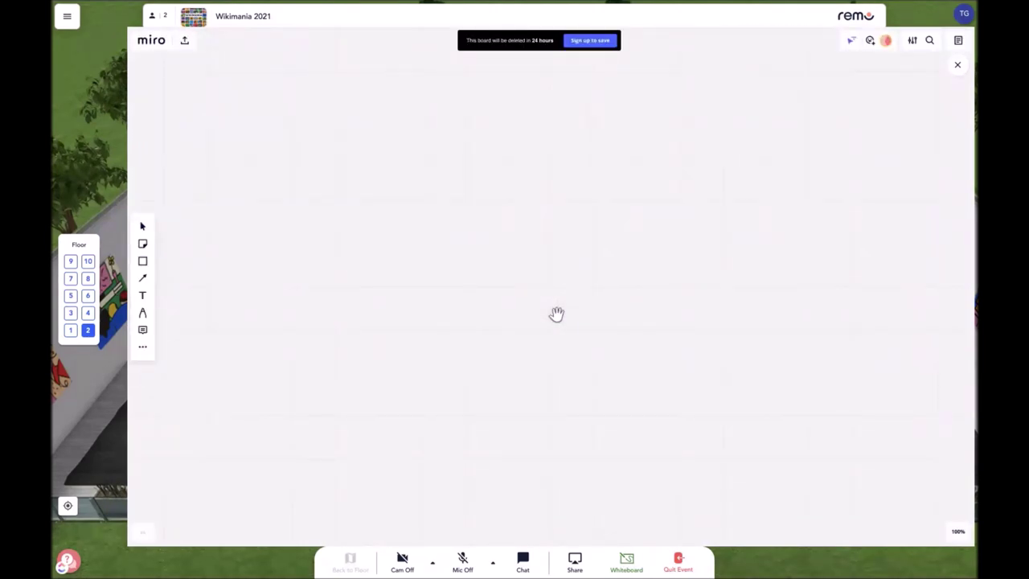
click(143, 244)
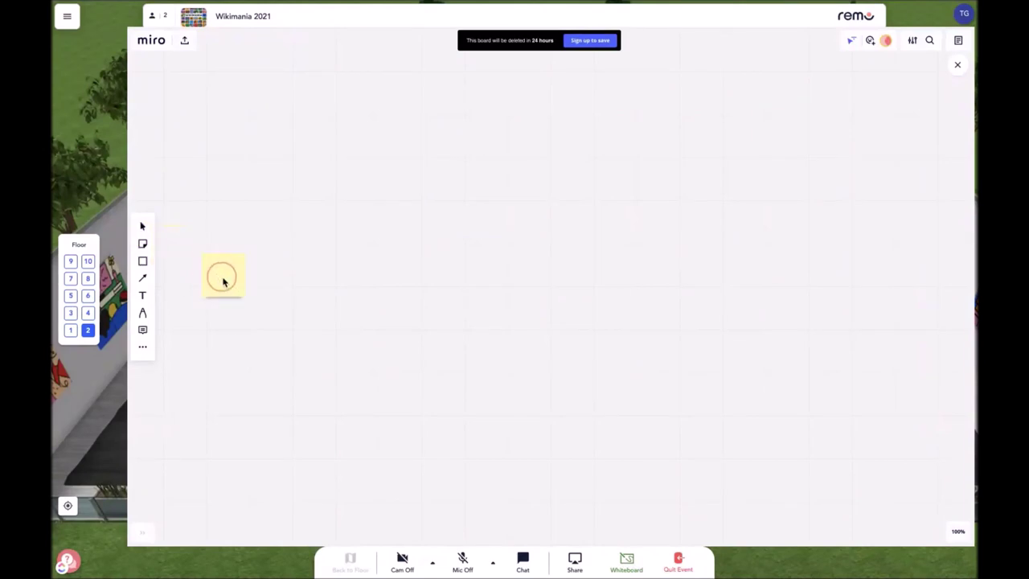
click(267, 305)
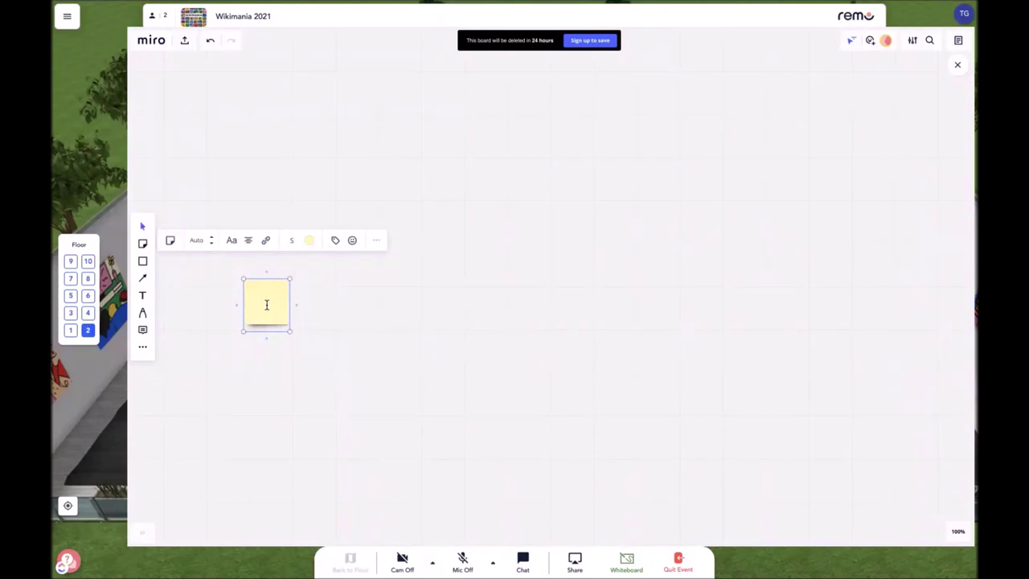
click(376, 242)
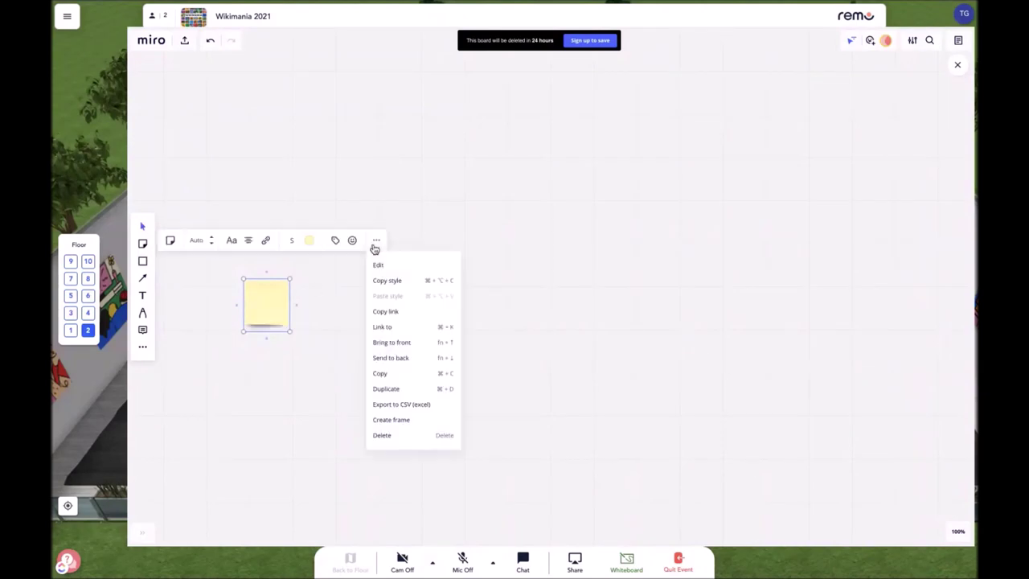
click(397, 437)
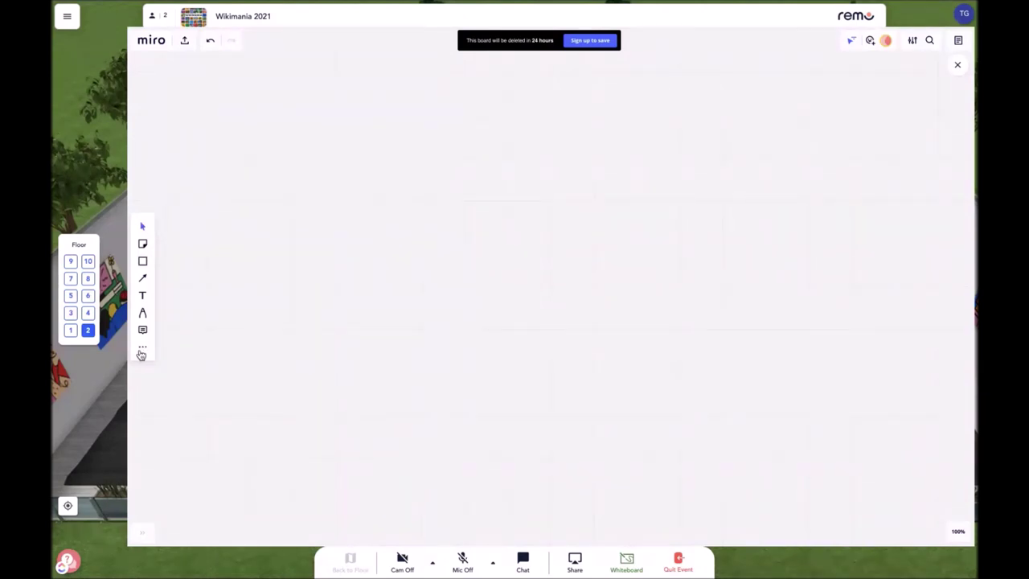
Open and dismiss the Apps list, check the board's export options, then close the whiteboard.
click(142, 348)
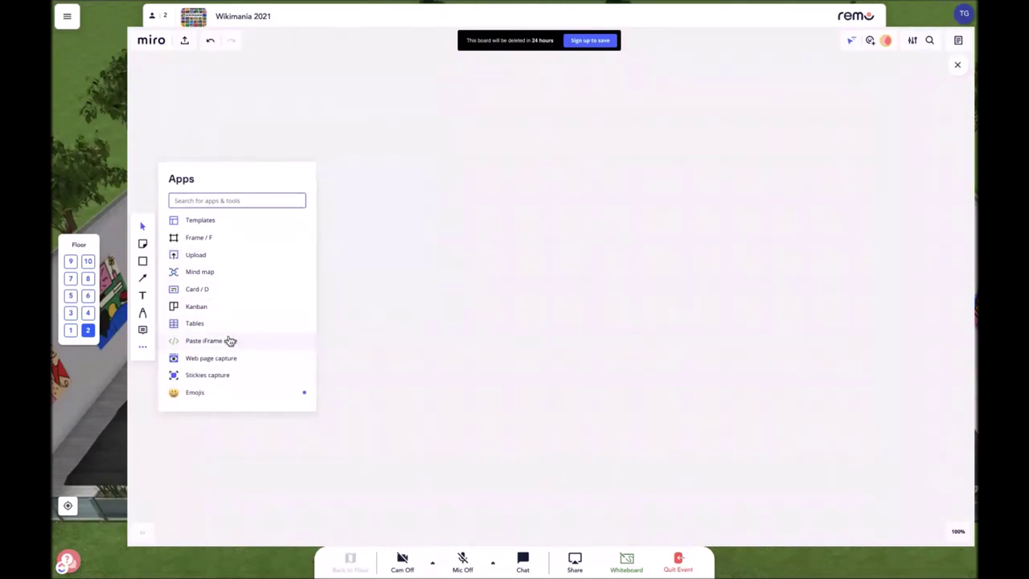
click(421, 295)
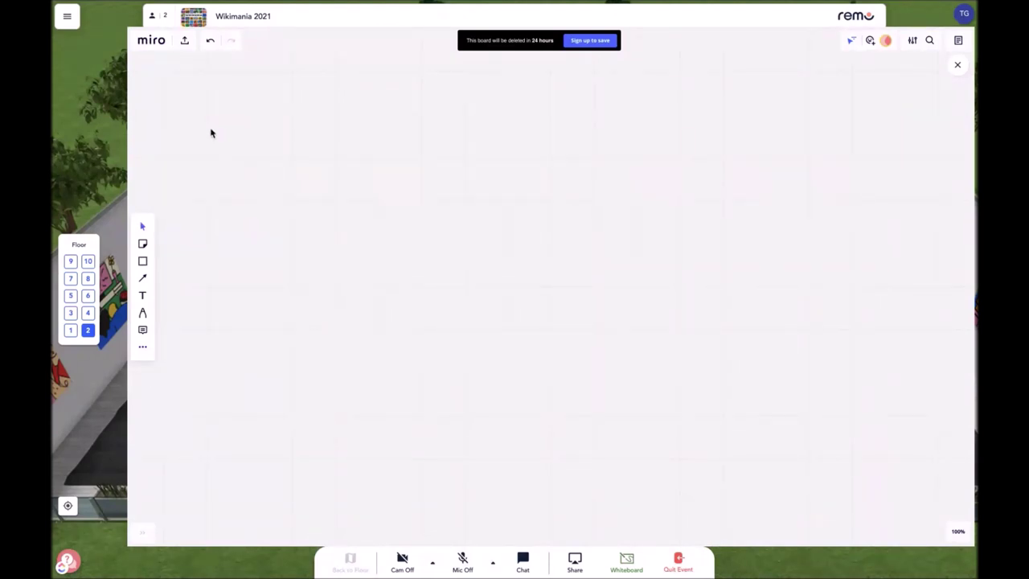
click(184, 41)
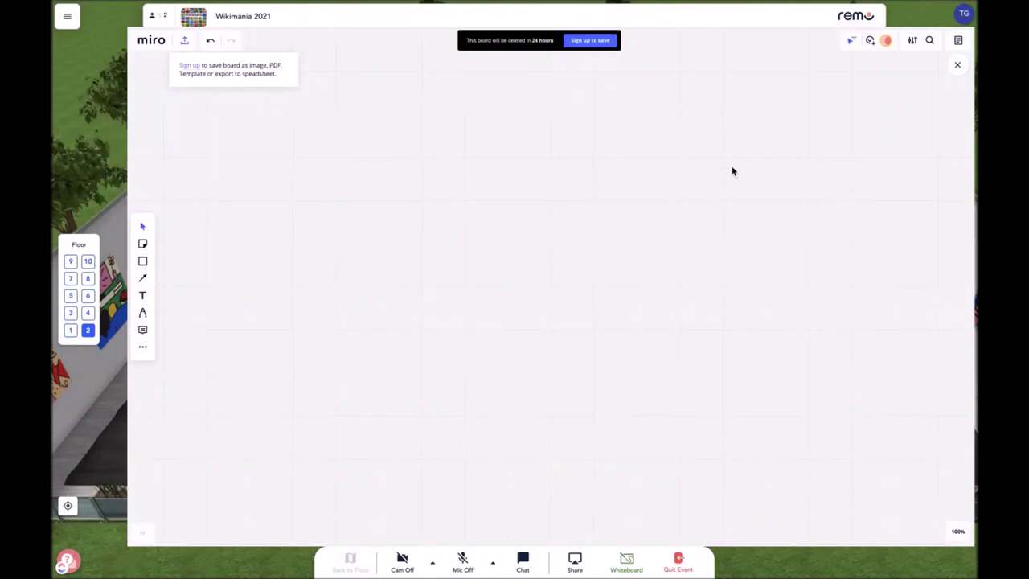
click(959, 67)
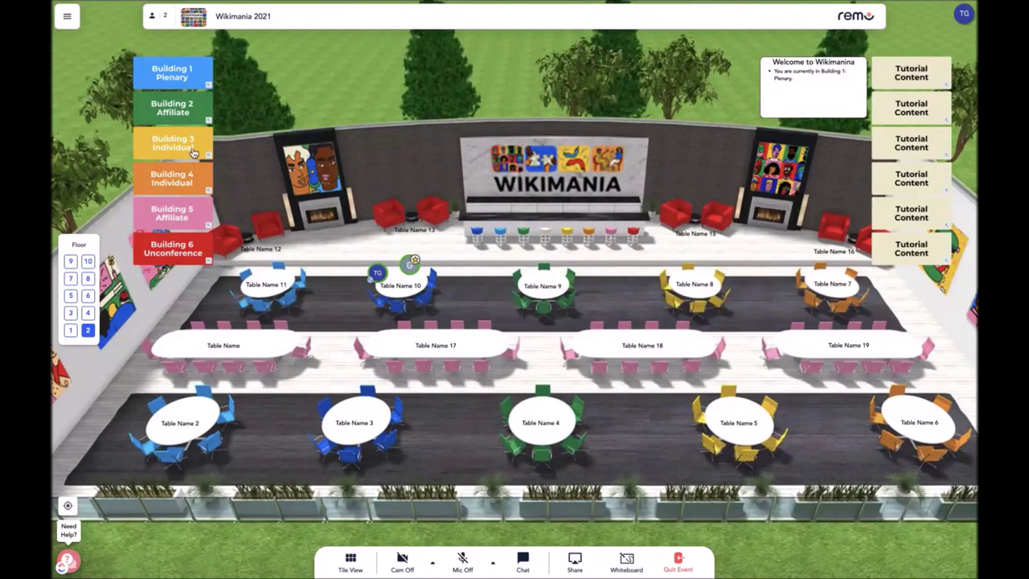
Go through the Building 2 Affiliate entrance and take a seat at Table Name 12.
click(196, 107)
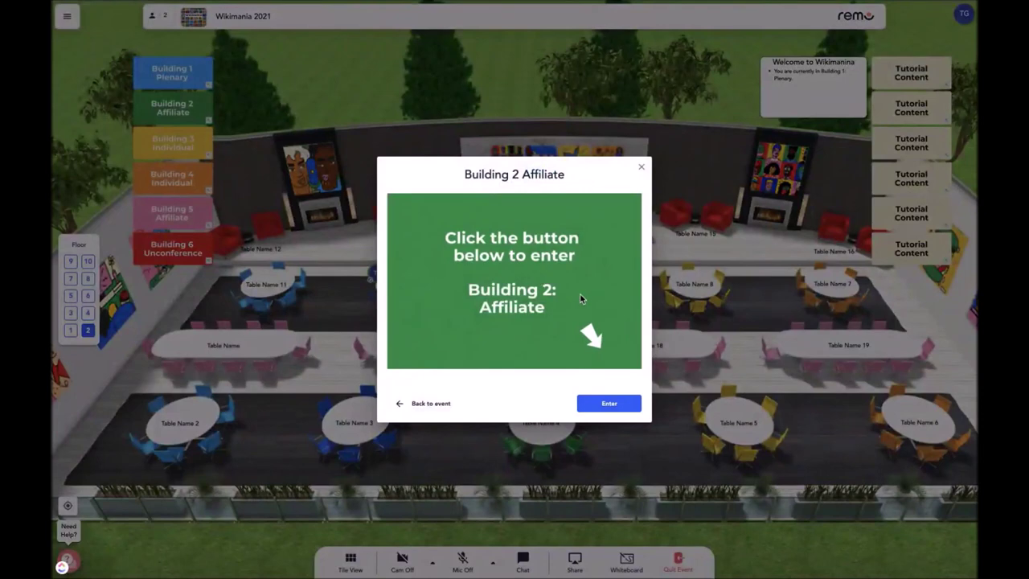
click(626, 407)
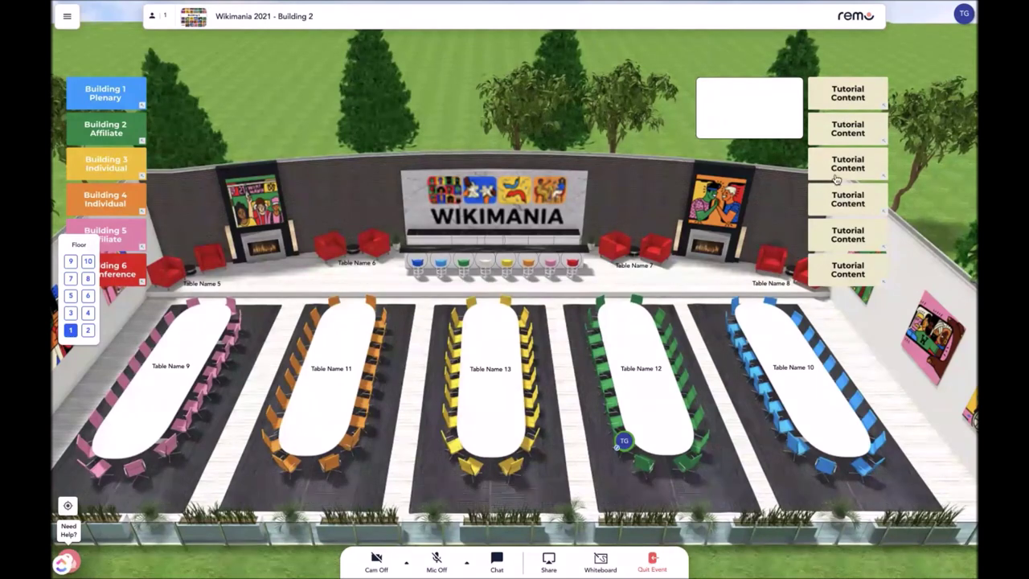
click(854, 105)
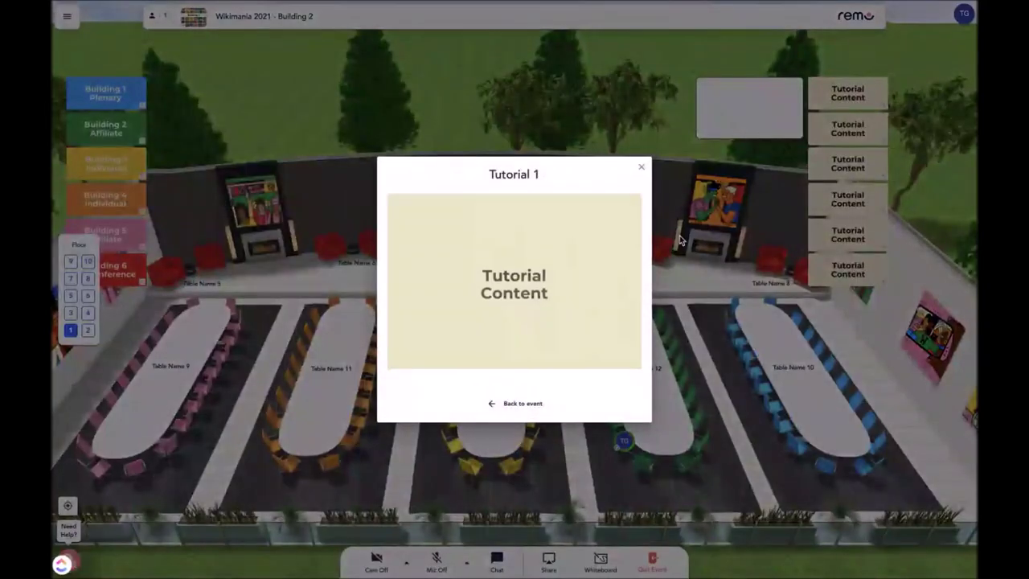
click(644, 167)
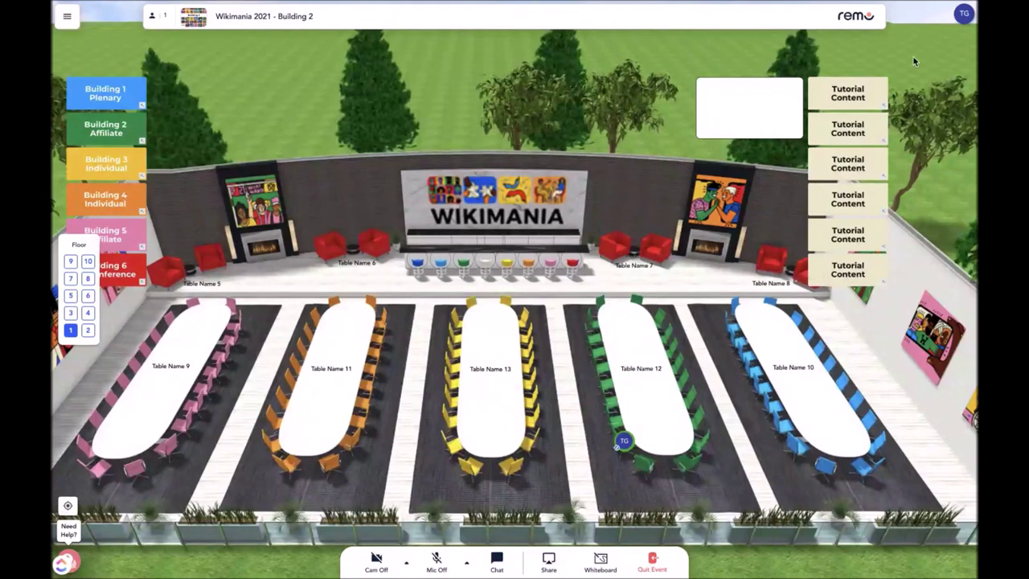
View My Profile from the account menu, cancel out of Edit Profile unchanged, and close the panel.
click(966, 16)
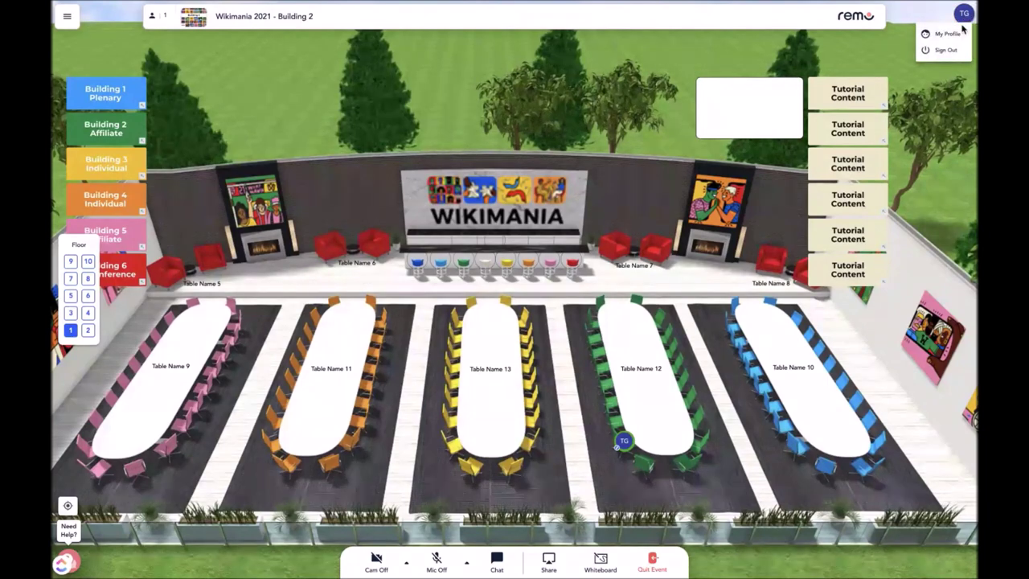
click(959, 36)
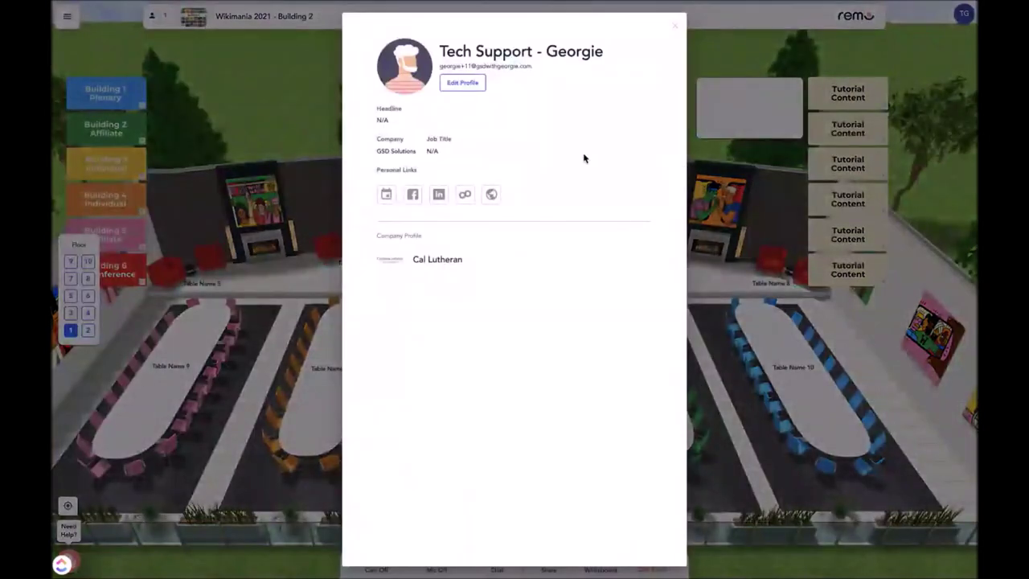
click(463, 84)
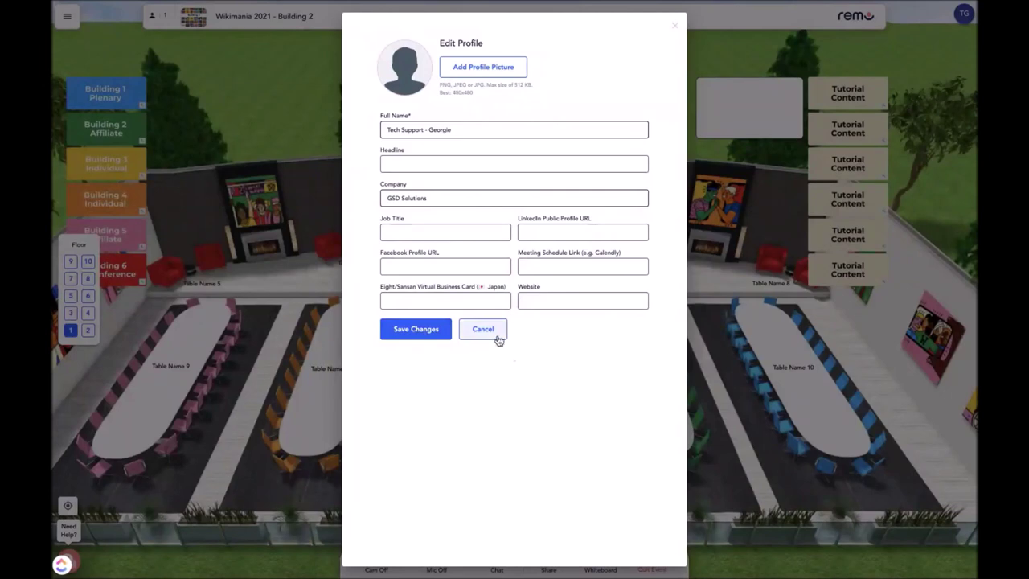
click(487, 333)
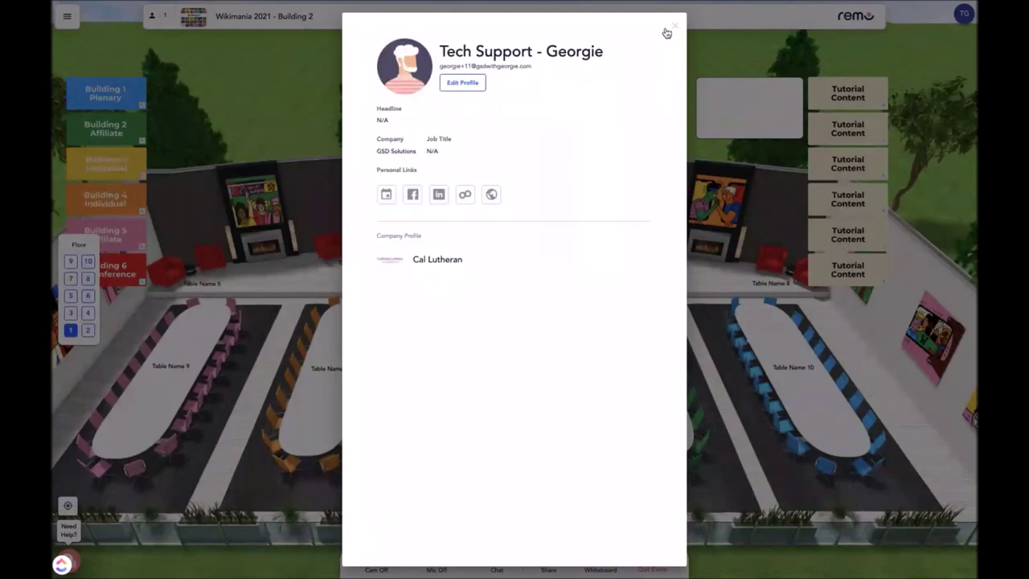
click(672, 26)
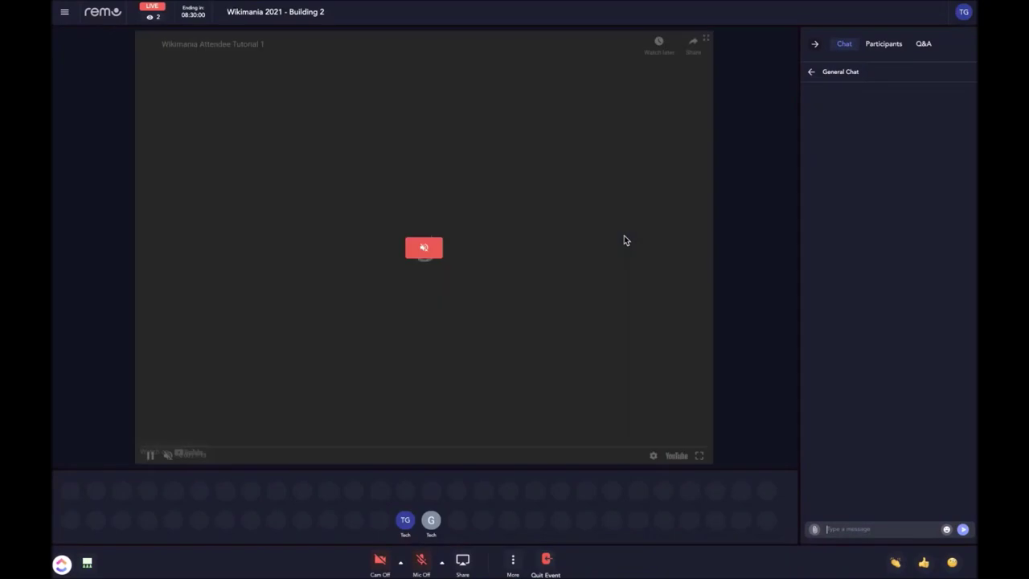
Unmute the presentation video, then mute it again, and open the Q&A panel after checking Participants.
click(439, 245)
click(170, 455)
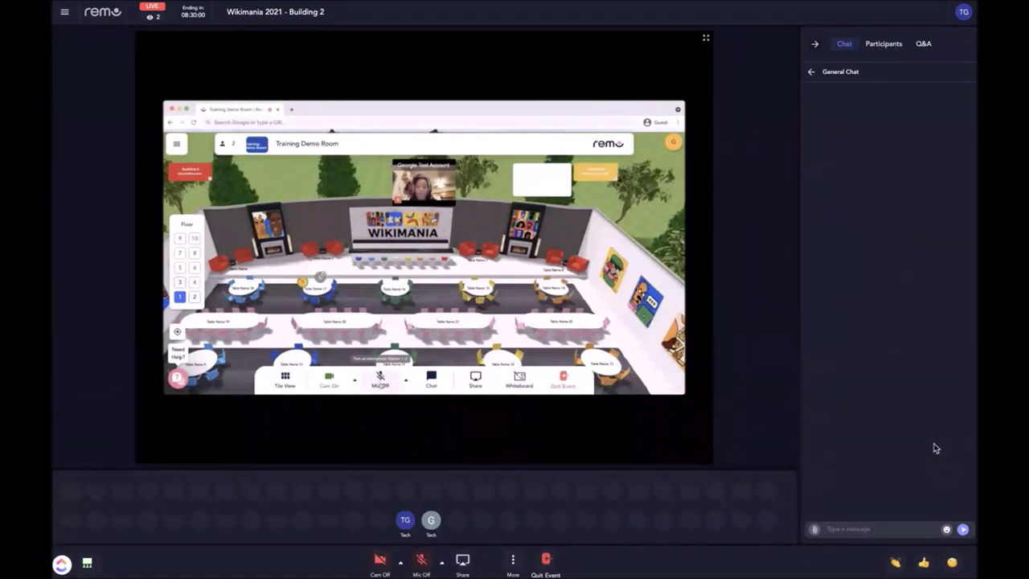
click(884, 44)
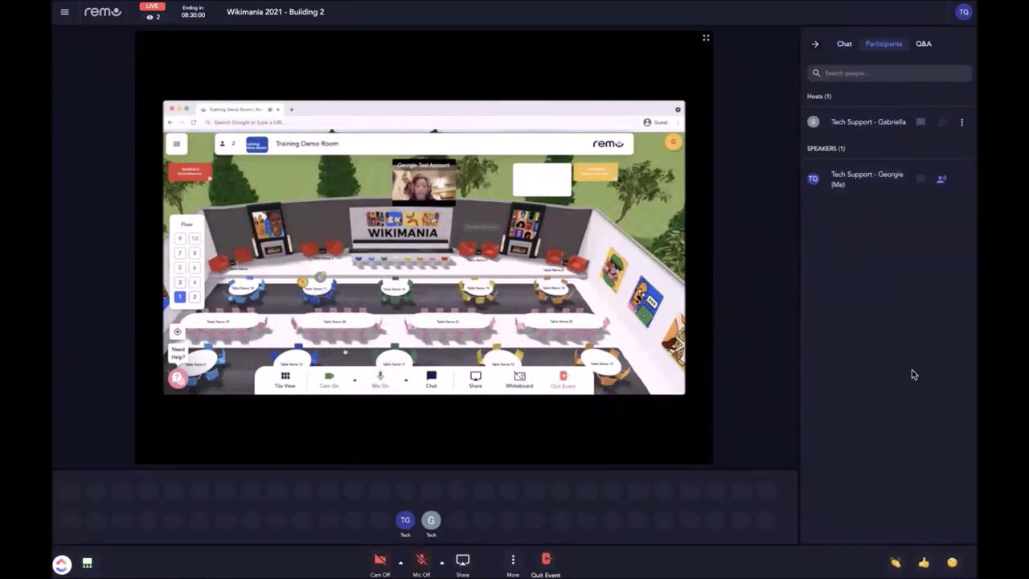
click(925, 47)
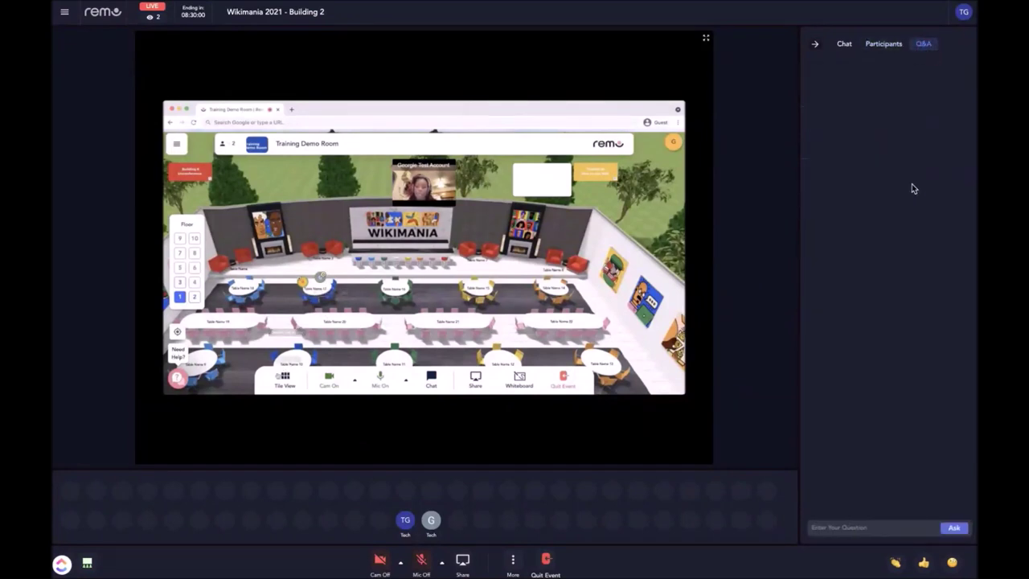